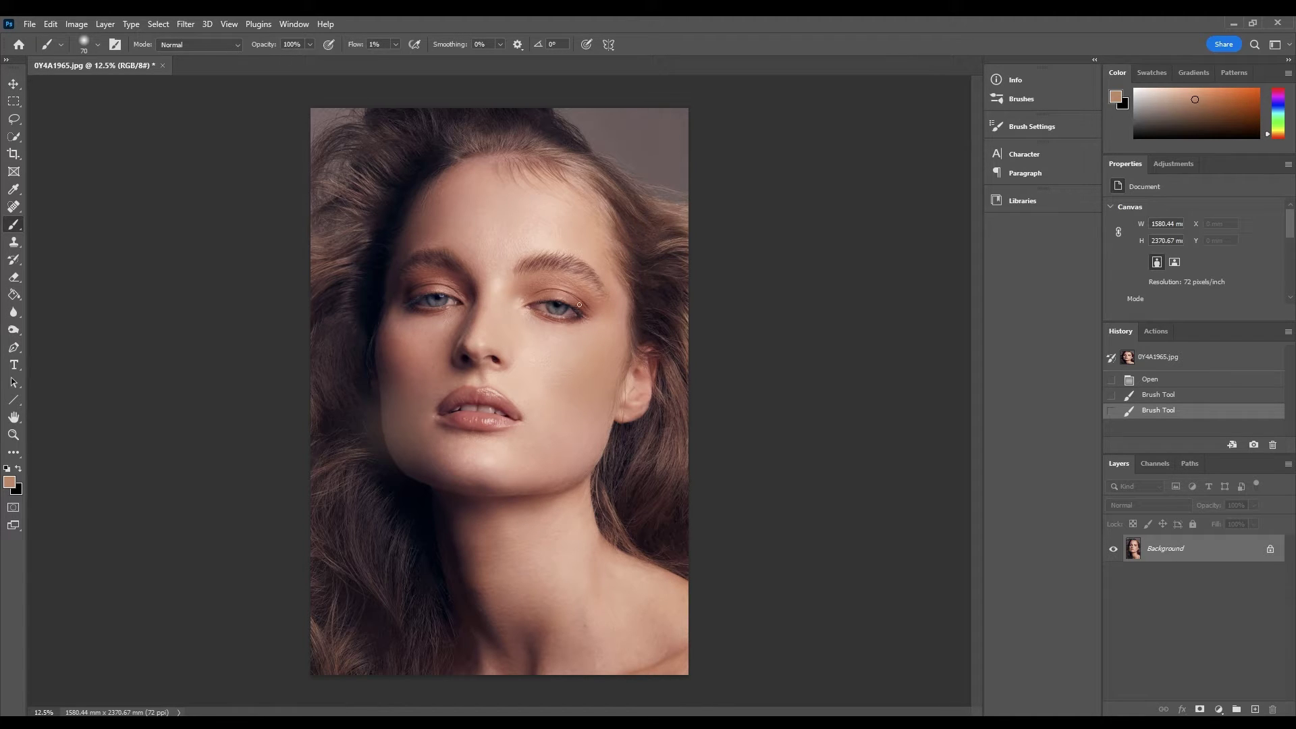
# Lasso the catchlight in the eye on the portrait's left with a 30 px feather and paste a copy onto a new layer
pyautogui.press('z')
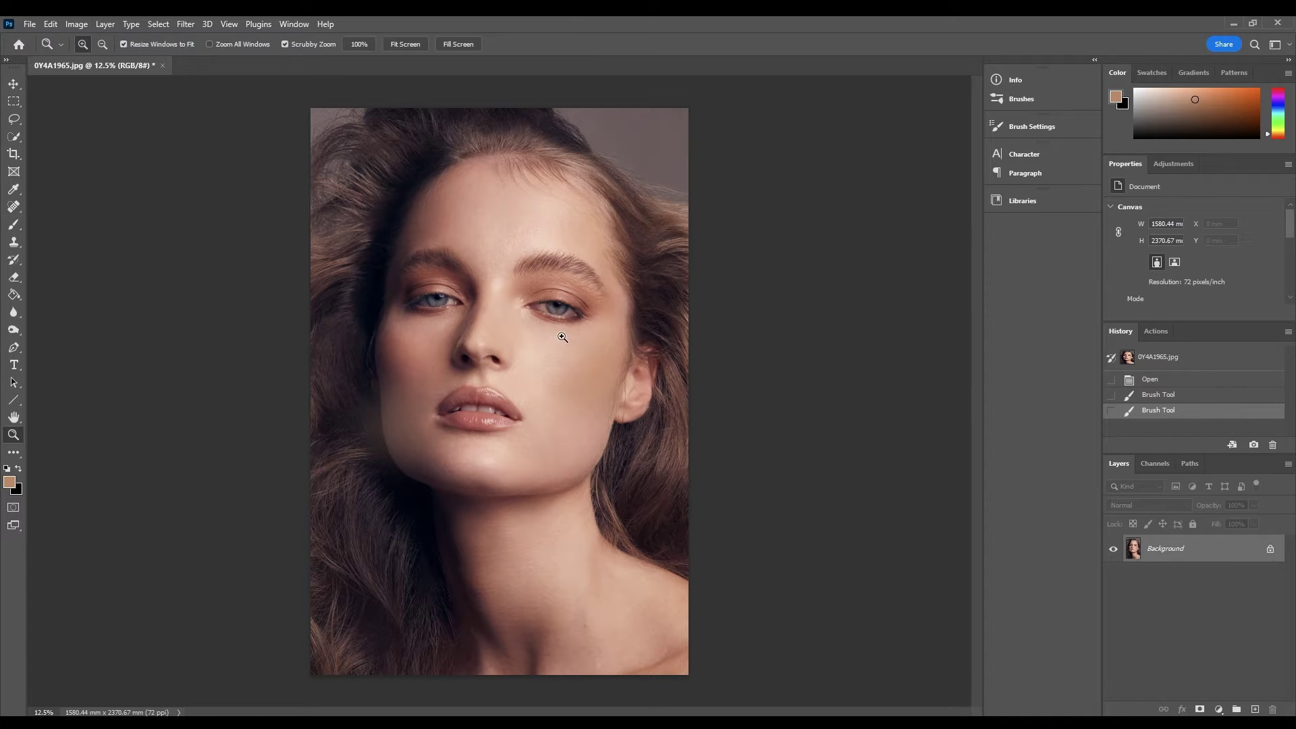
pyautogui.click(470, 289)
pyautogui.click(470, 289)
pyautogui.click(502, 300)
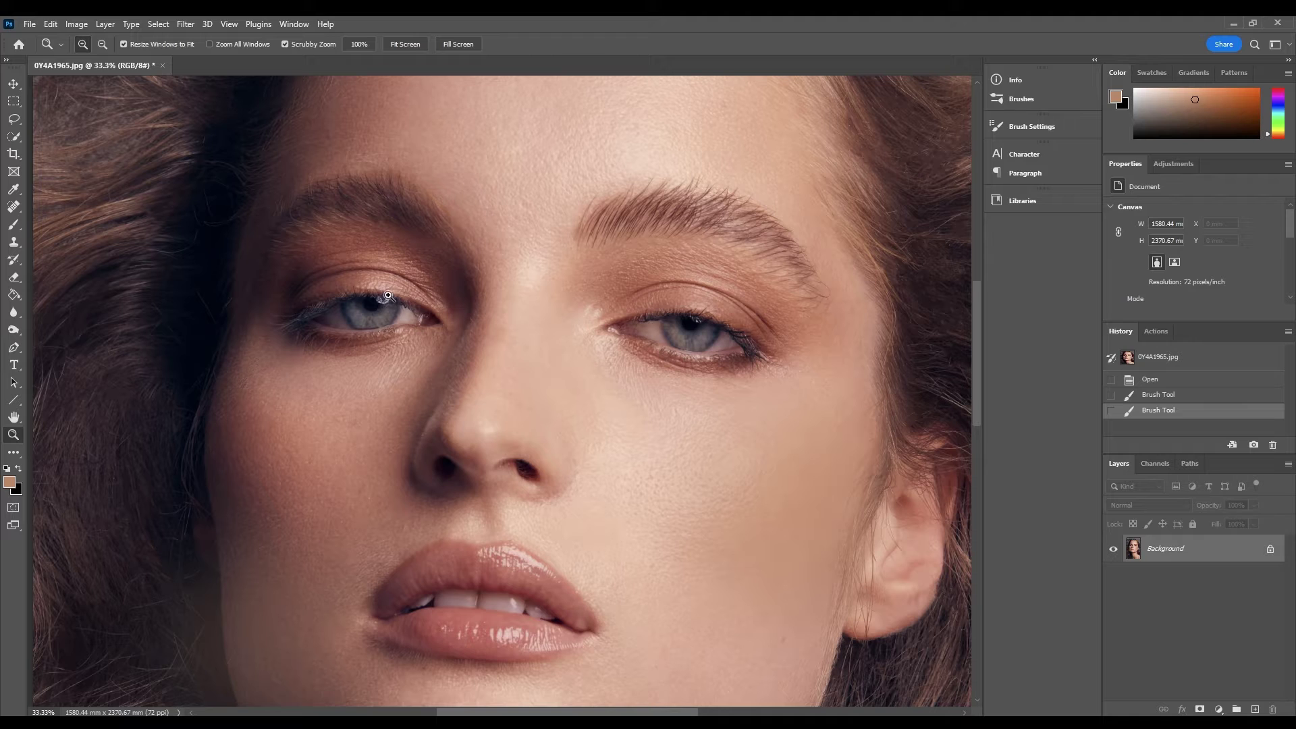
pyautogui.click(15, 118)
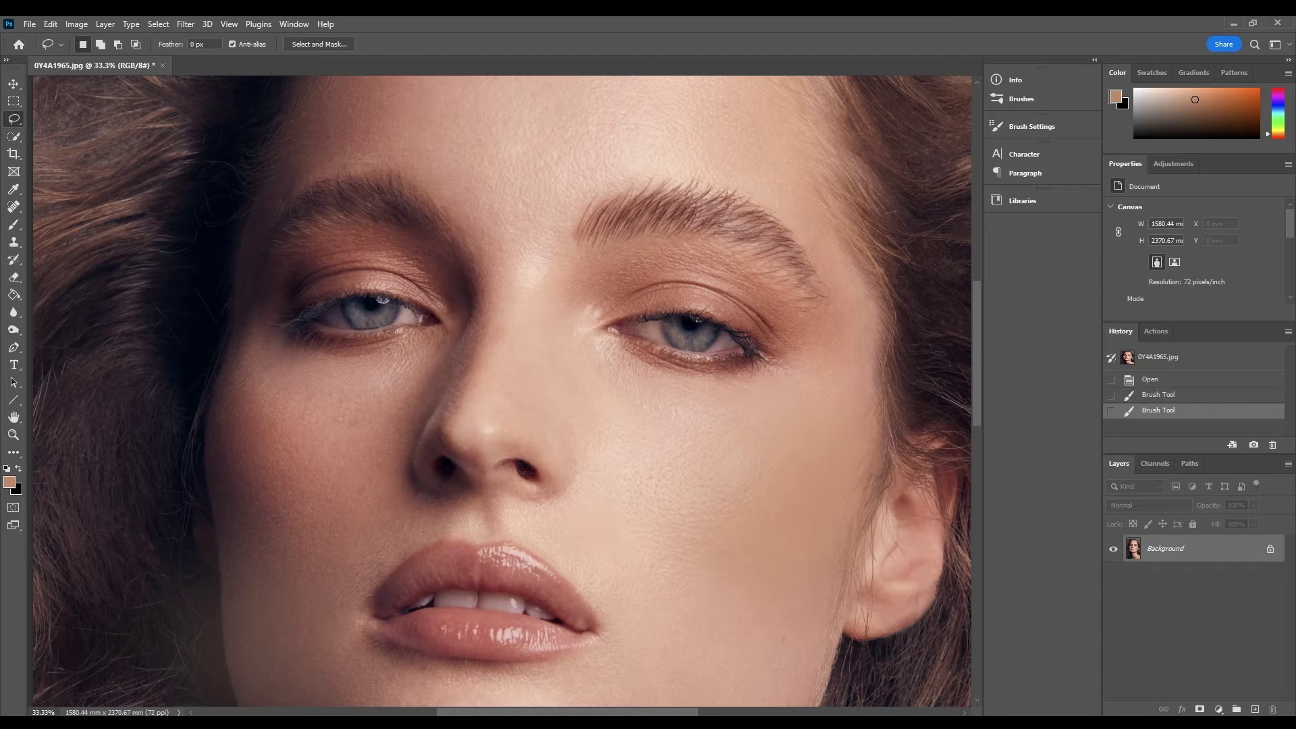
pyautogui.click(189, 44)
pyautogui.write('30')
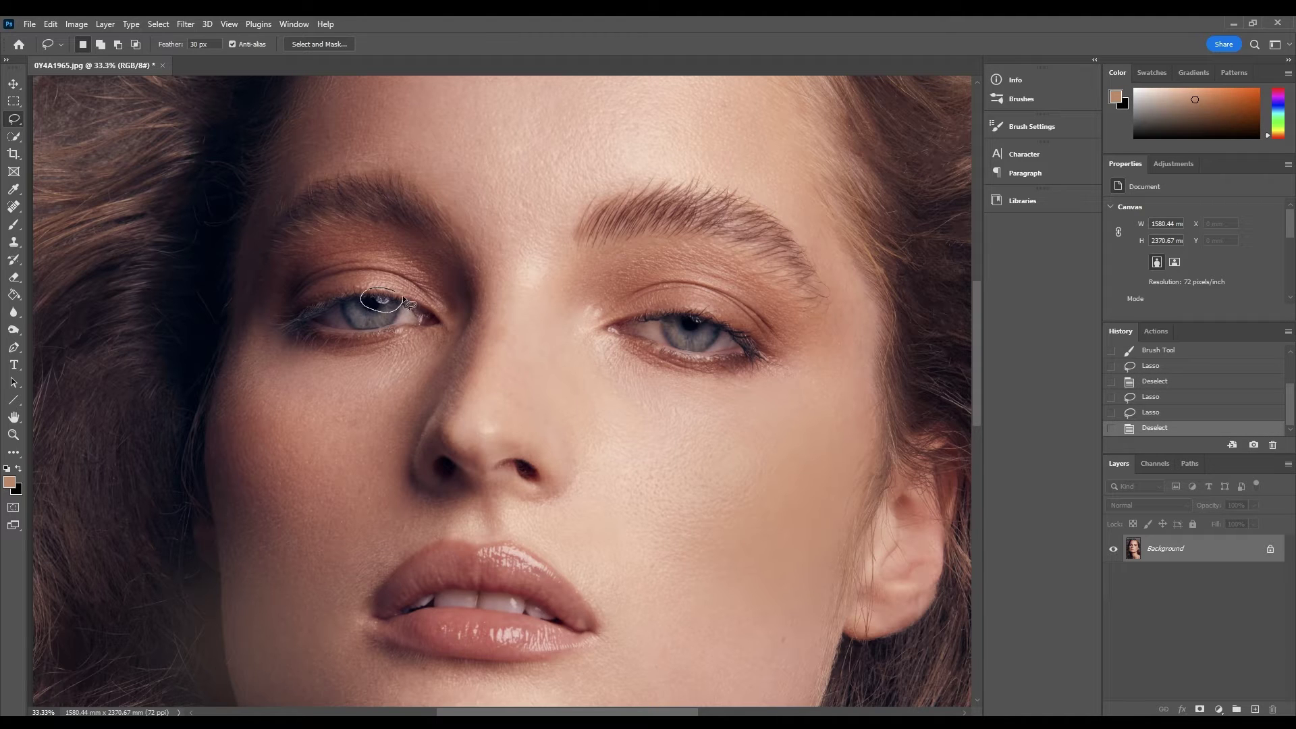
pyautogui.moveTo(398, 292); pyautogui.dragTo(403, 290)
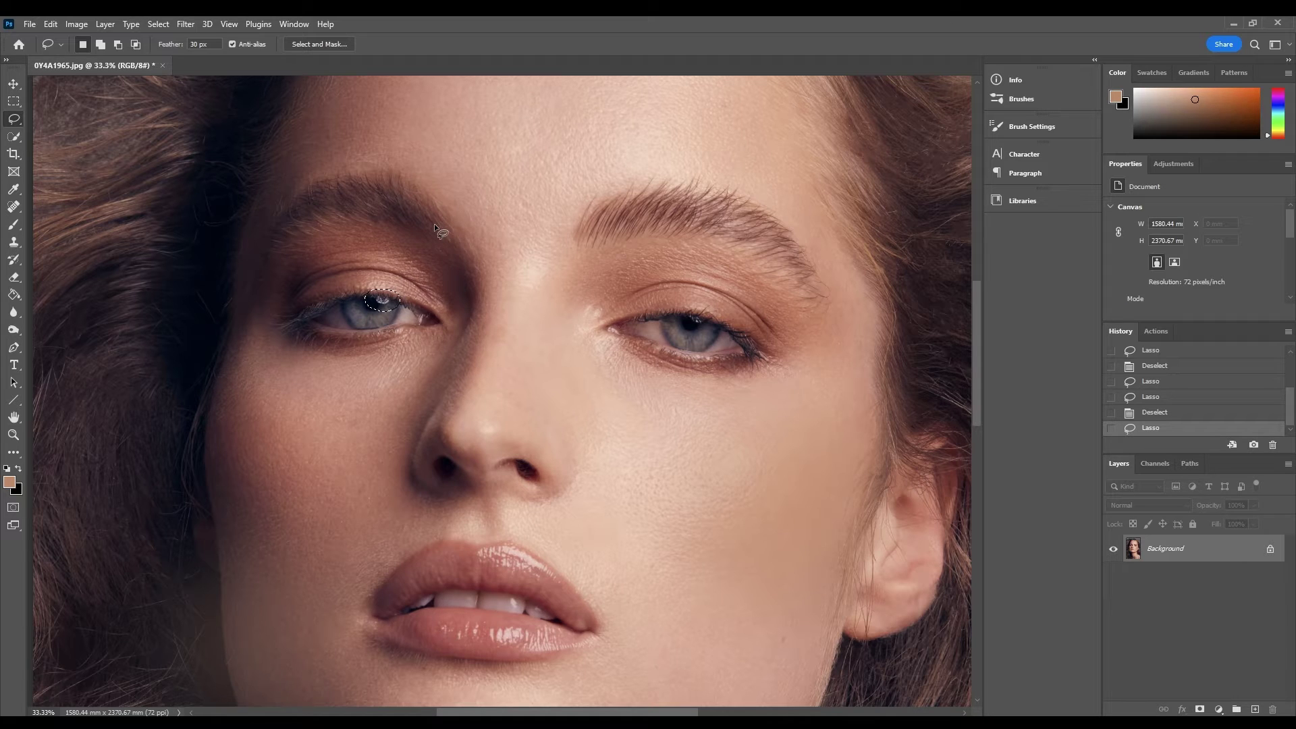
pyautogui.hotkey('ctrl', 'v')
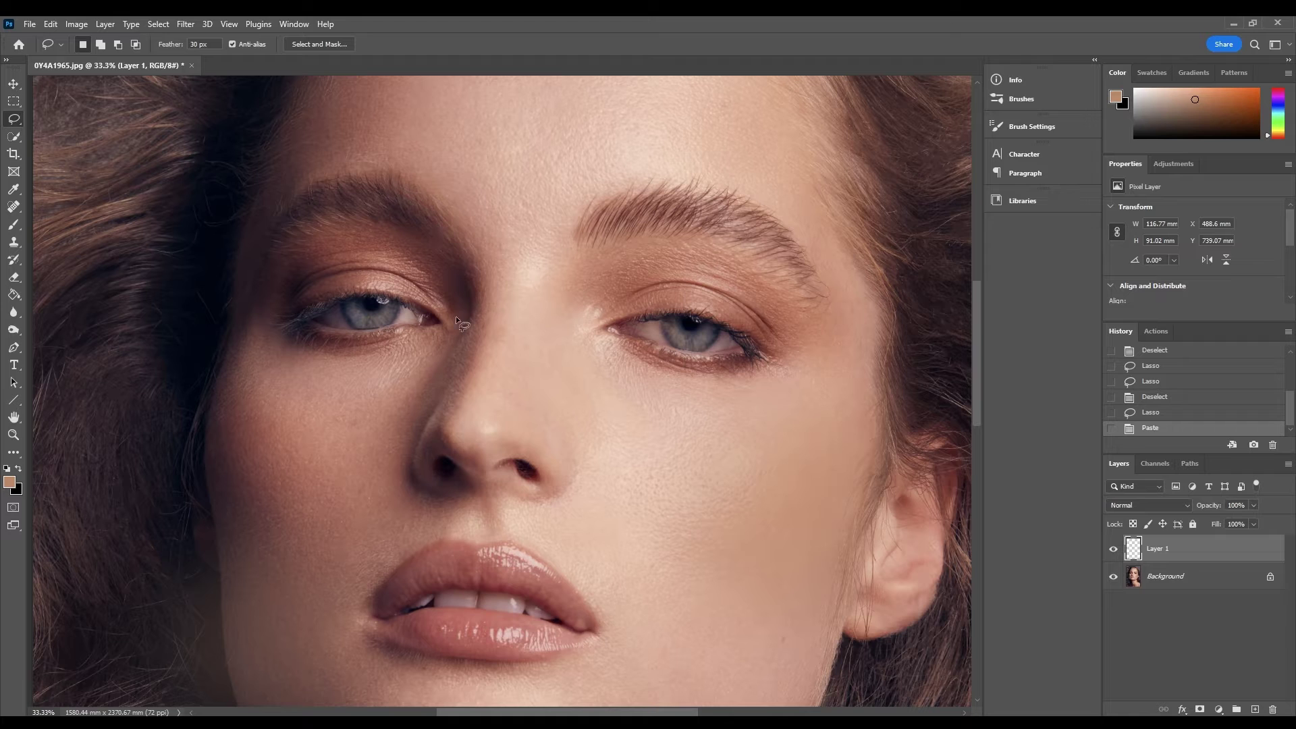
# Move the pasted catchlight onto the other eye, aligning it over the upper part of the pupil
pyautogui.press('v')
pyautogui.moveTo(390, 304); pyautogui.dragTo(700, 322)
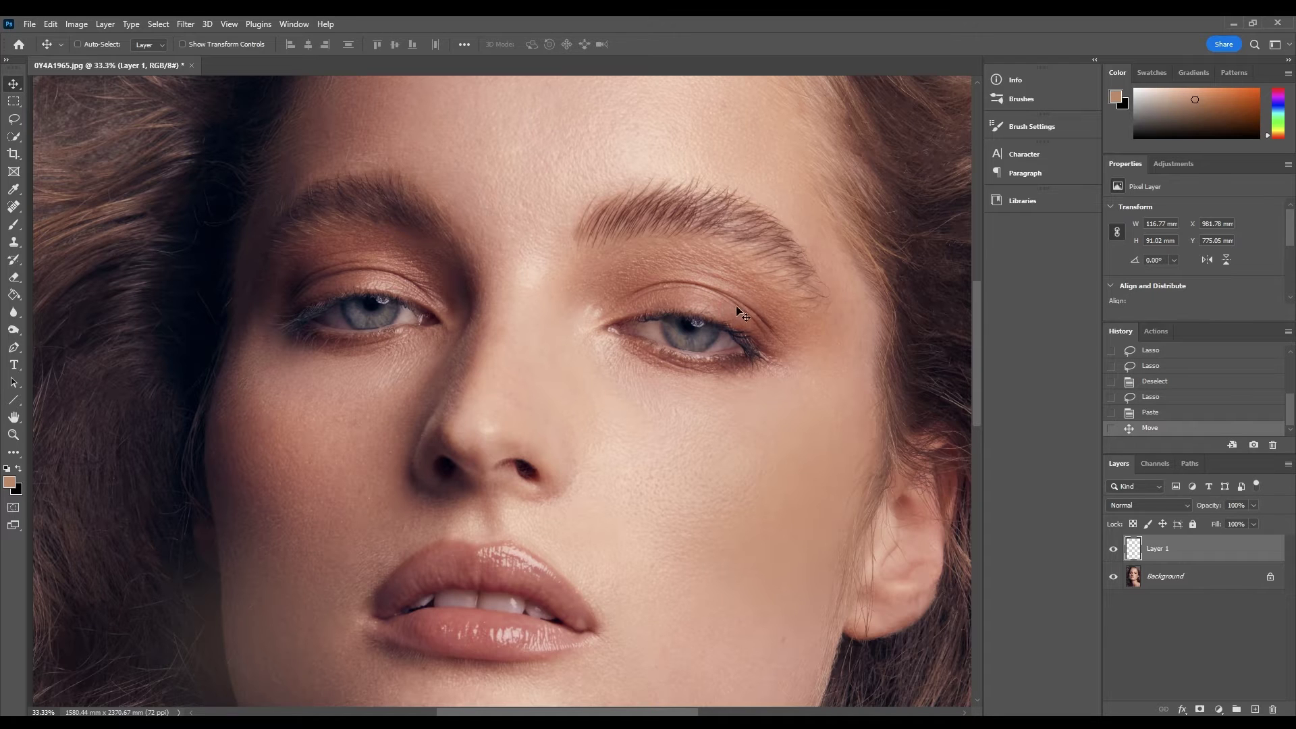
pyautogui.hotkey('ctrl', '+')
pyautogui.hotkey('ctrl', '+')
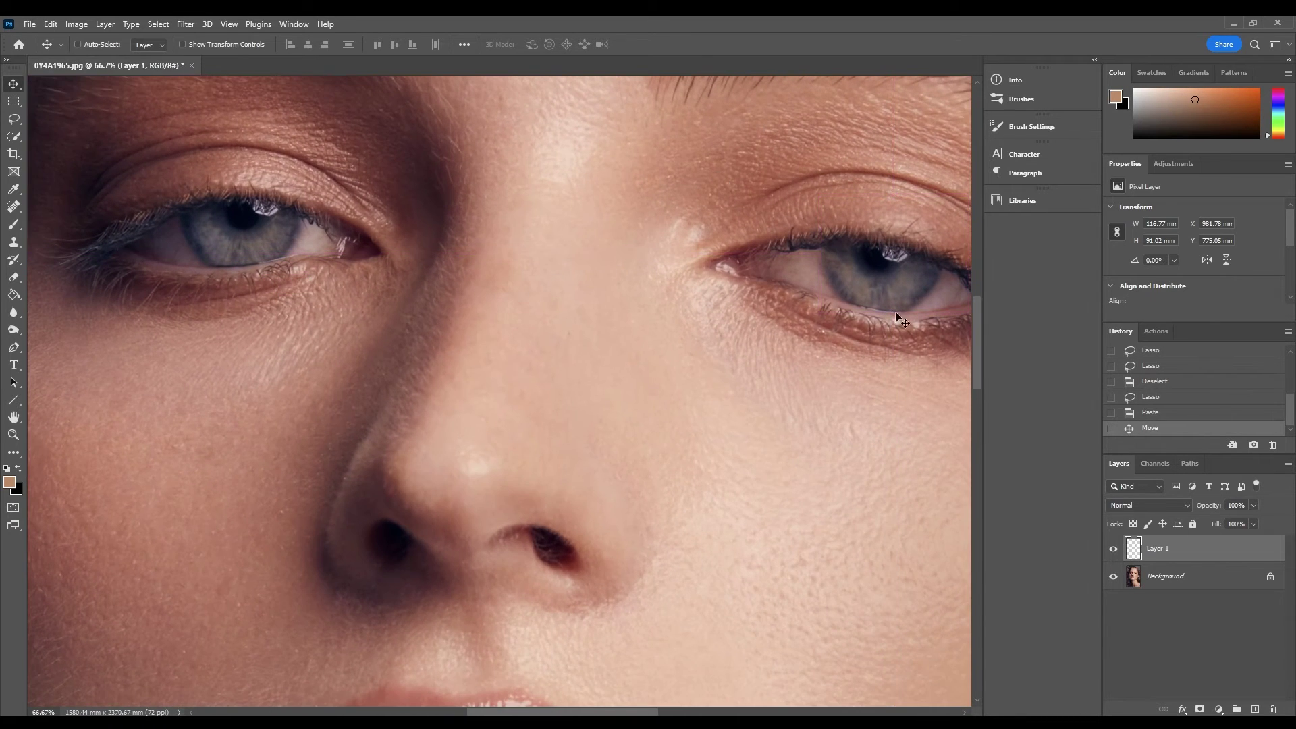
pyautogui.scroll(3, 975, 341)
pyautogui.hscroll(3, 975, 342)
pyautogui.moveTo(771, 374); pyautogui.dragTo(782, 367)
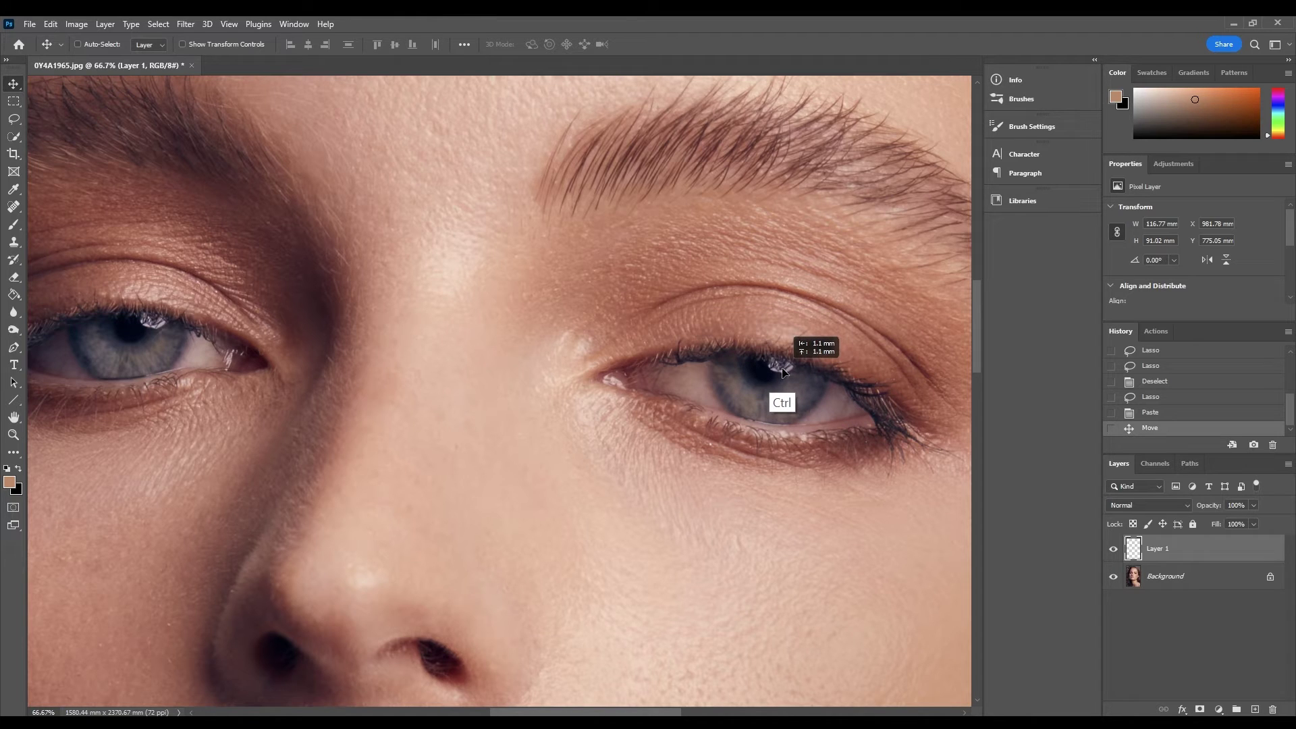
pyautogui.moveTo(782, 367); pyautogui.dragTo(782, 369)
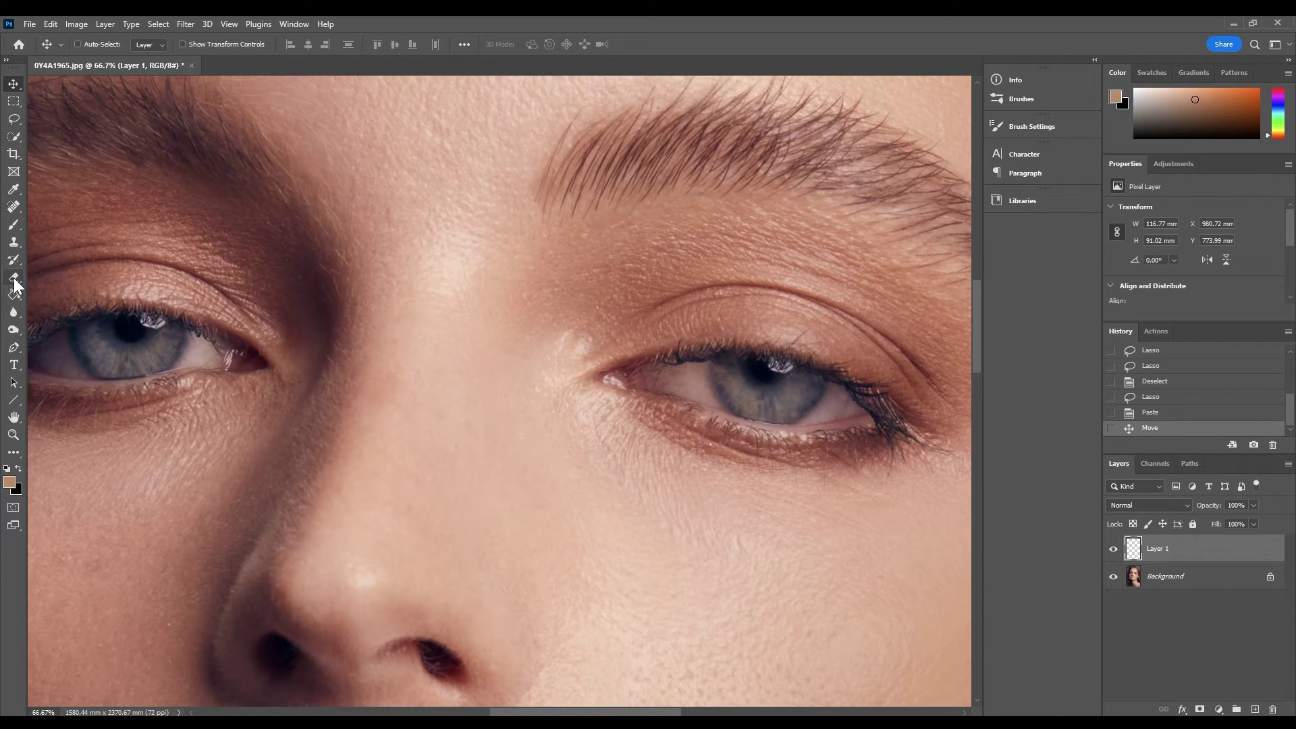
# Erase the excess edges around the pasted catchlight on the iris, upper lashes and eyelid with a 30 px soft eraser
pyautogui.moveTo(15, 284); pyautogui.dragTo(115, 278)
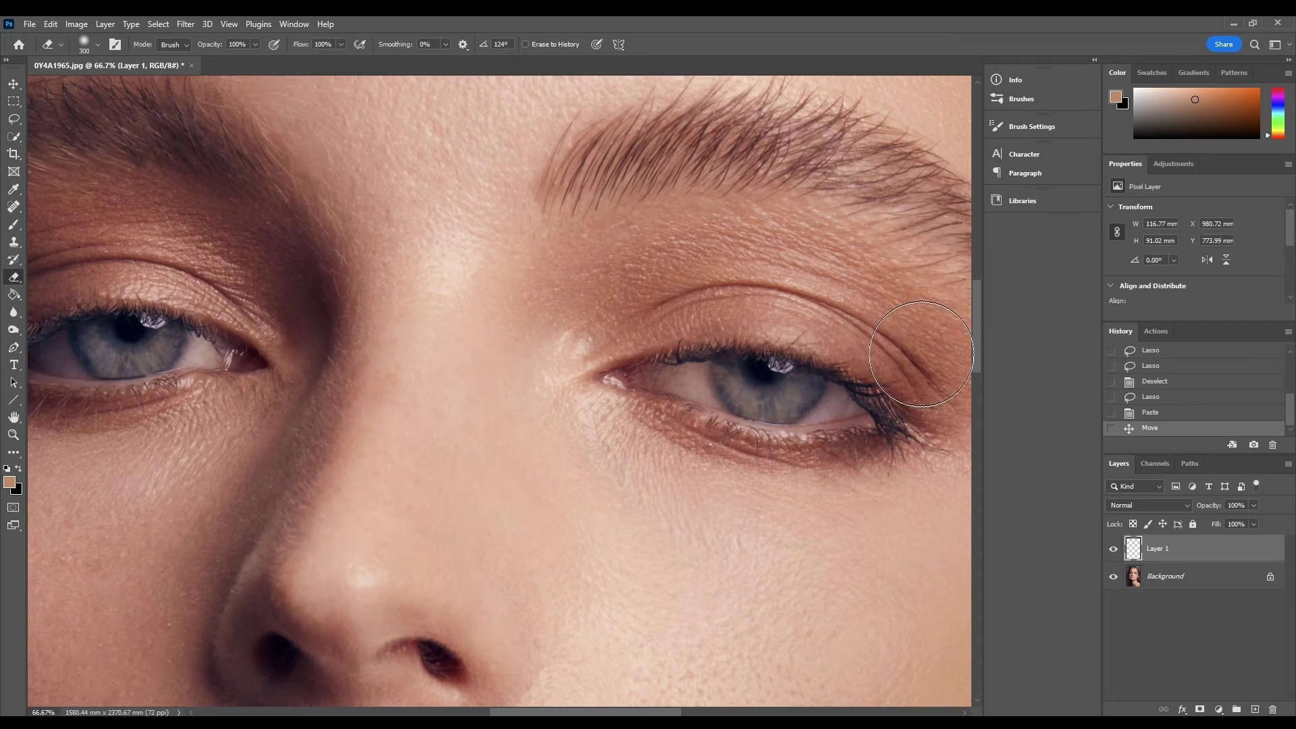
pyautogui.press('[')
pyautogui.press('[')
pyautogui.press('[')
pyautogui.press('[')
pyautogui.press('[')
pyautogui.press('[')
pyautogui.press('[')
pyautogui.press('[')
pyautogui.press('[')
pyautogui.press('[')
pyautogui.press('[')
pyautogui.press('[')
pyautogui.press('[')
pyautogui.press('[')
pyautogui.press('[')
pyautogui.press('[')
pyautogui.press('[')
pyautogui.press(']')
pyautogui.press(']')
pyautogui.press(']')
pyautogui.press(']')
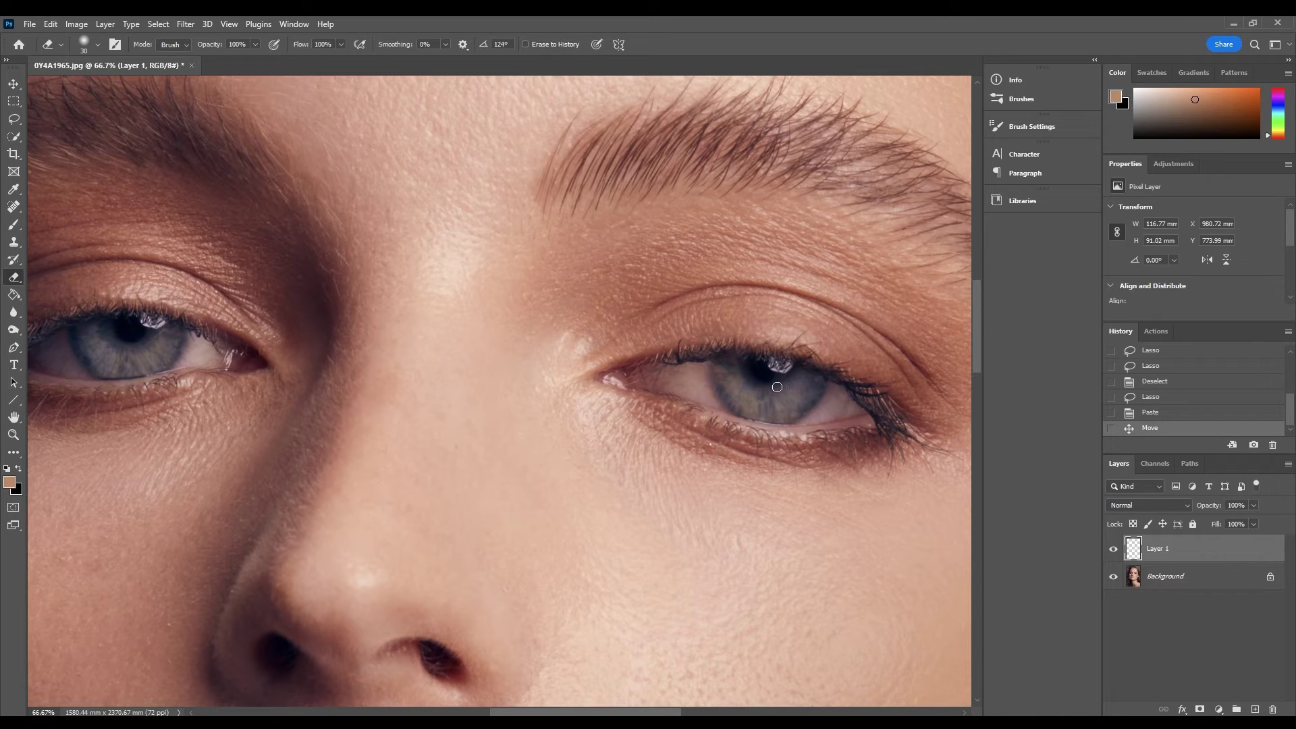
pyautogui.moveTo(756, 366); pyautogui.dragTo(759, 375)
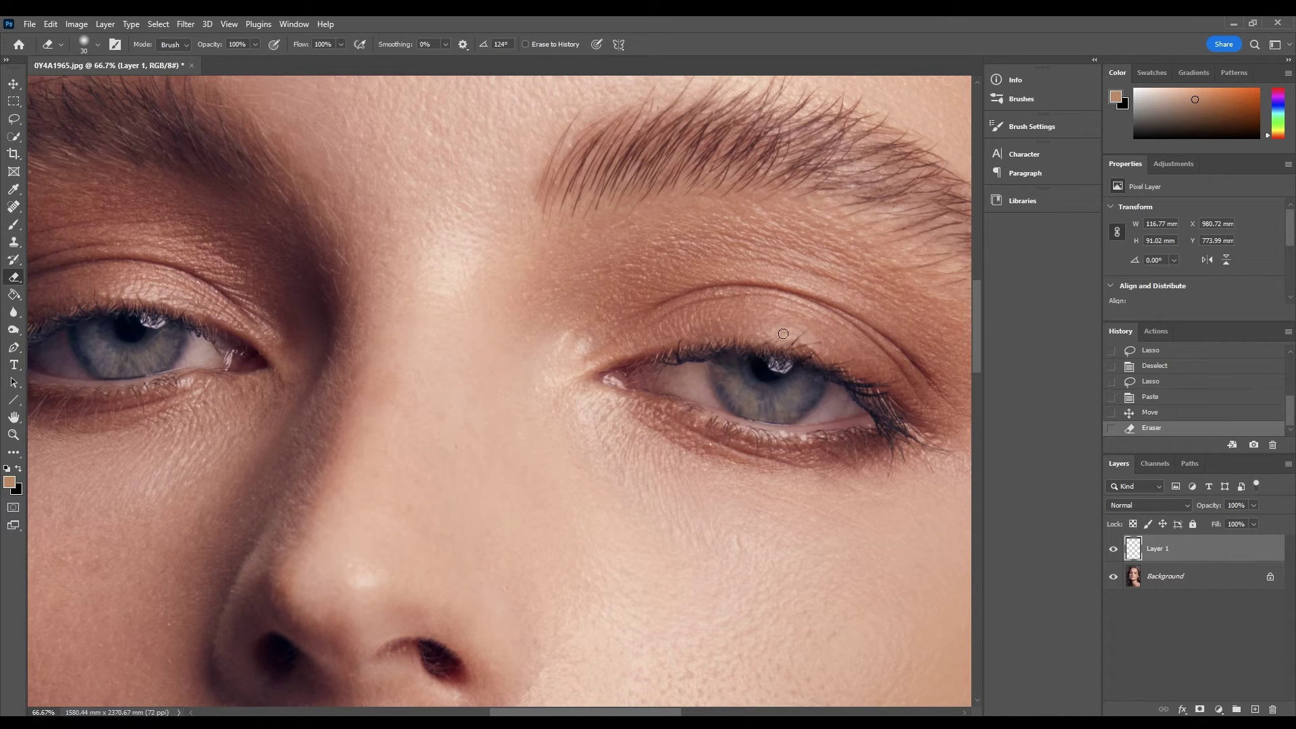
pyautogui.moveTo(768, 332); pyautogui.dragTo(750, 331)
pyautogui.moveTo(759, 345)
pyautogui.mouseDown()
pyautogui.moveTo(788, 332)
pyautogui.moveTo(776, 339)
pyautogui.moveTo(785, 368)
pyautogui.mouseUp()
# Nudge the pasted catchlight slightly upward and erase its leftover edge on the eyelid
pyautogui.press('v')
pyautogui.press('ctrl')
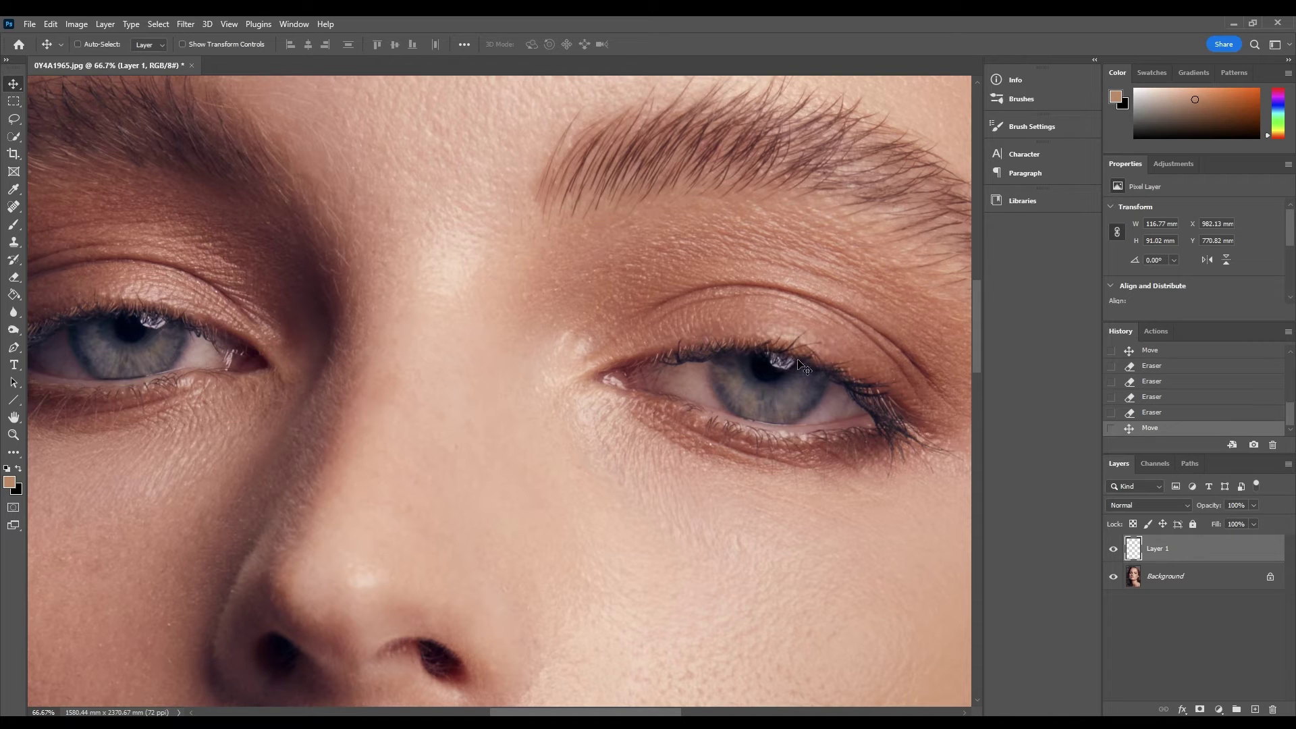
pyautogui.press('e')
pyautogui.click(769, 320)
# Examine how the added catchlight looks at progressively wider views of the whole face
pyautogui.press('z')
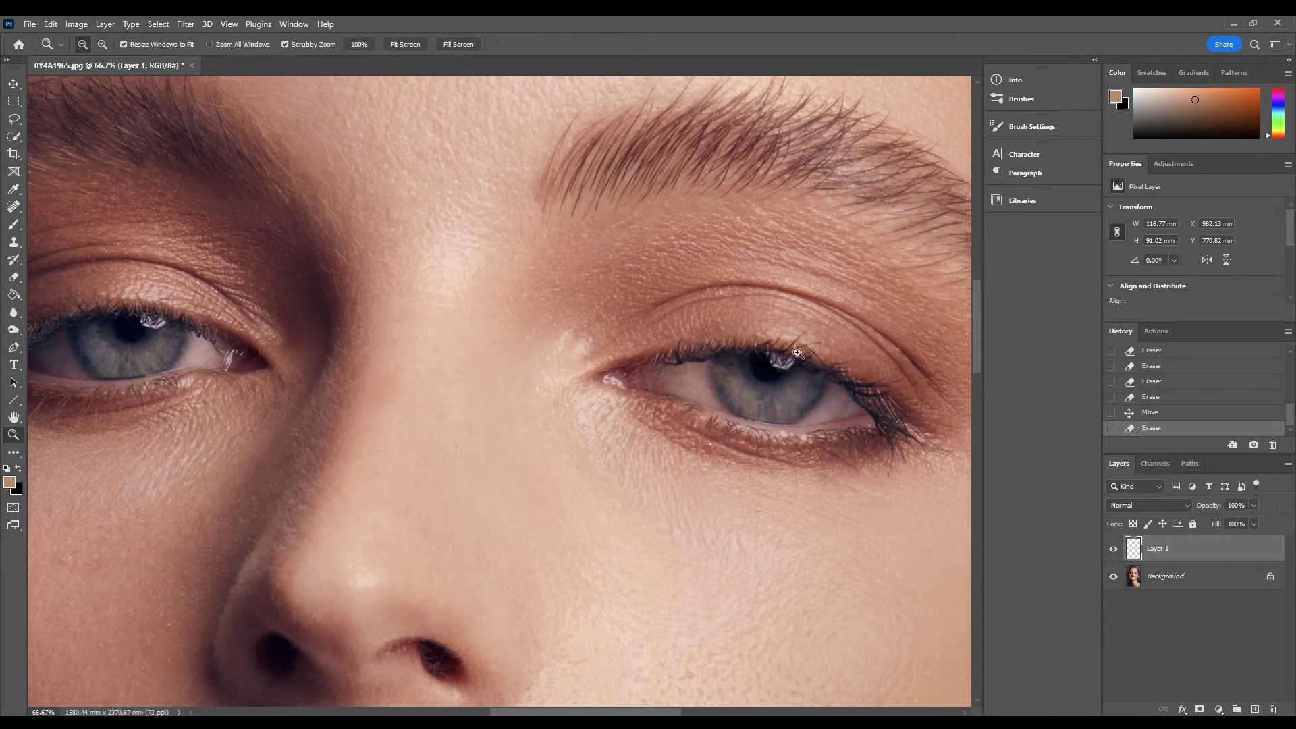
pyautogui.rightClick(740, 402)
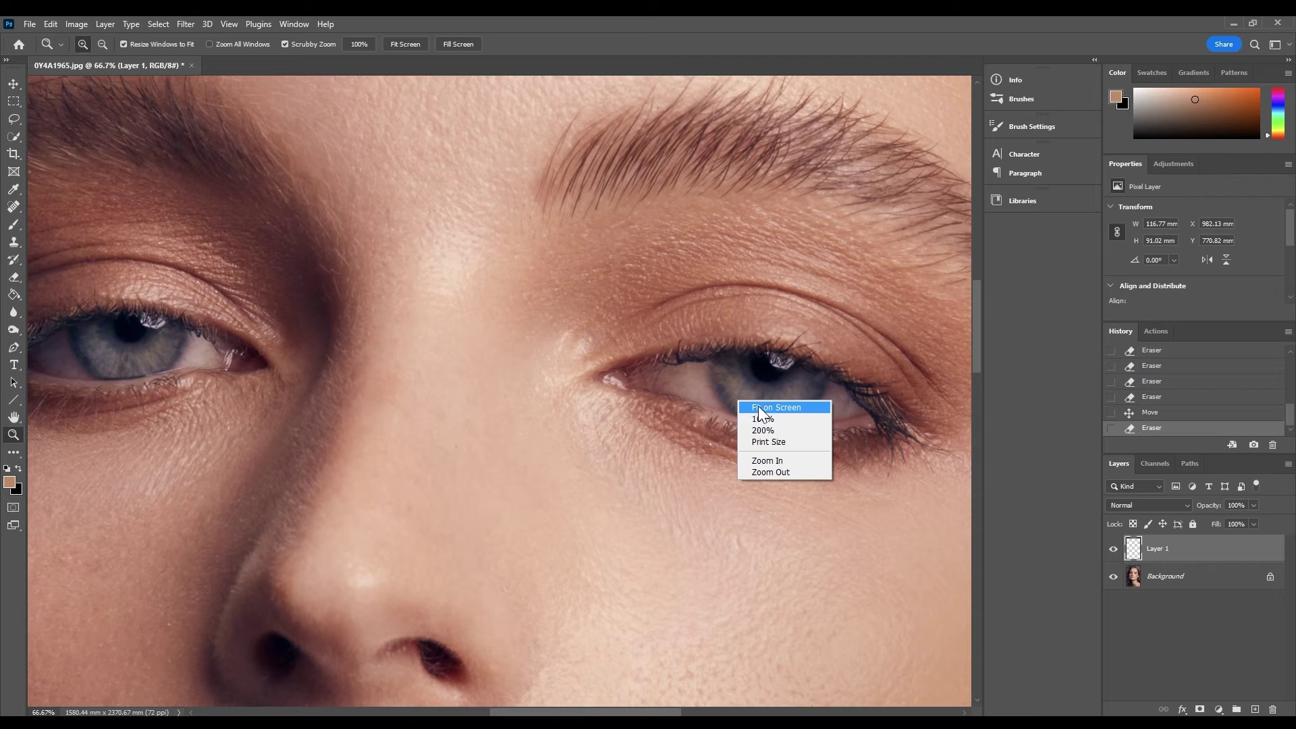
pyautogui.click(767, 408)
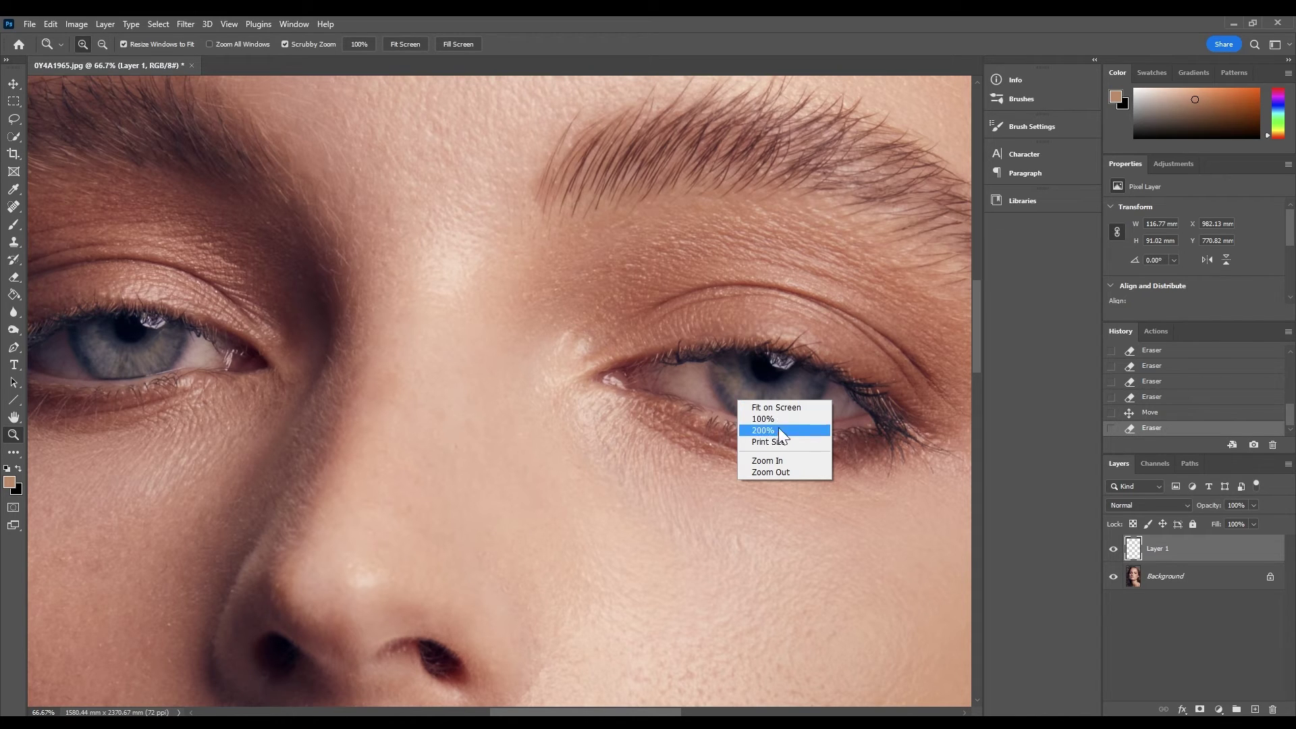
pyautogui.click(773, 472)
pyautogui.rightClick(689, 319)
pyautogui.click(703, 391)
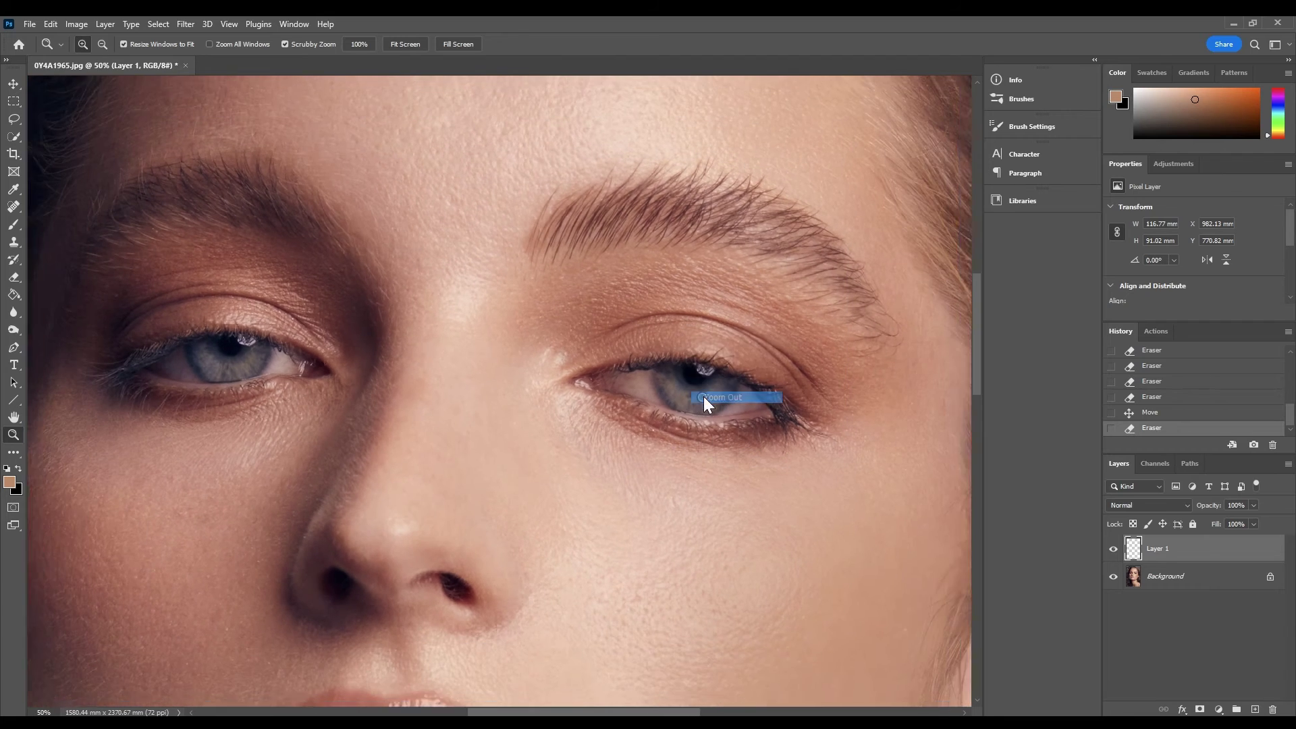
pyautogui.rightClick(689, 375)
pyautogui.click(706, 446)
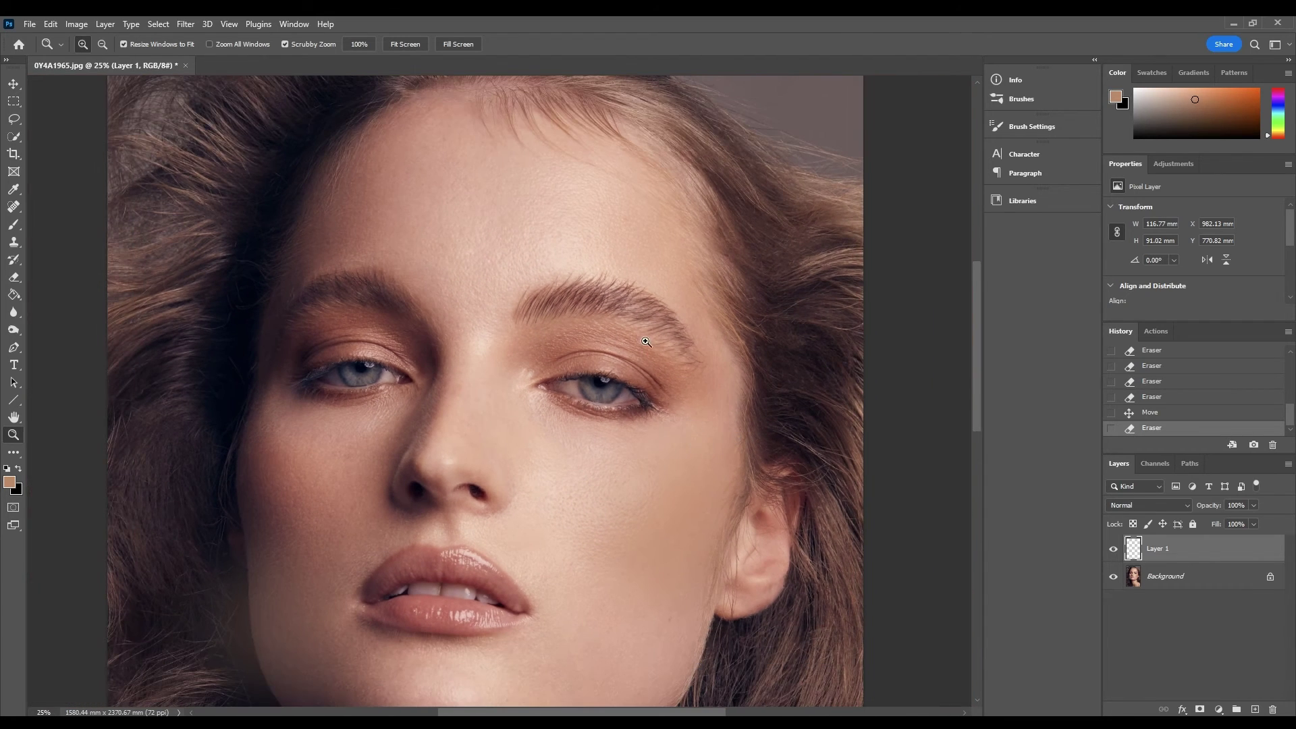
pyautogui.rightClick(648, 341)
pyautogui.click(674, 420)
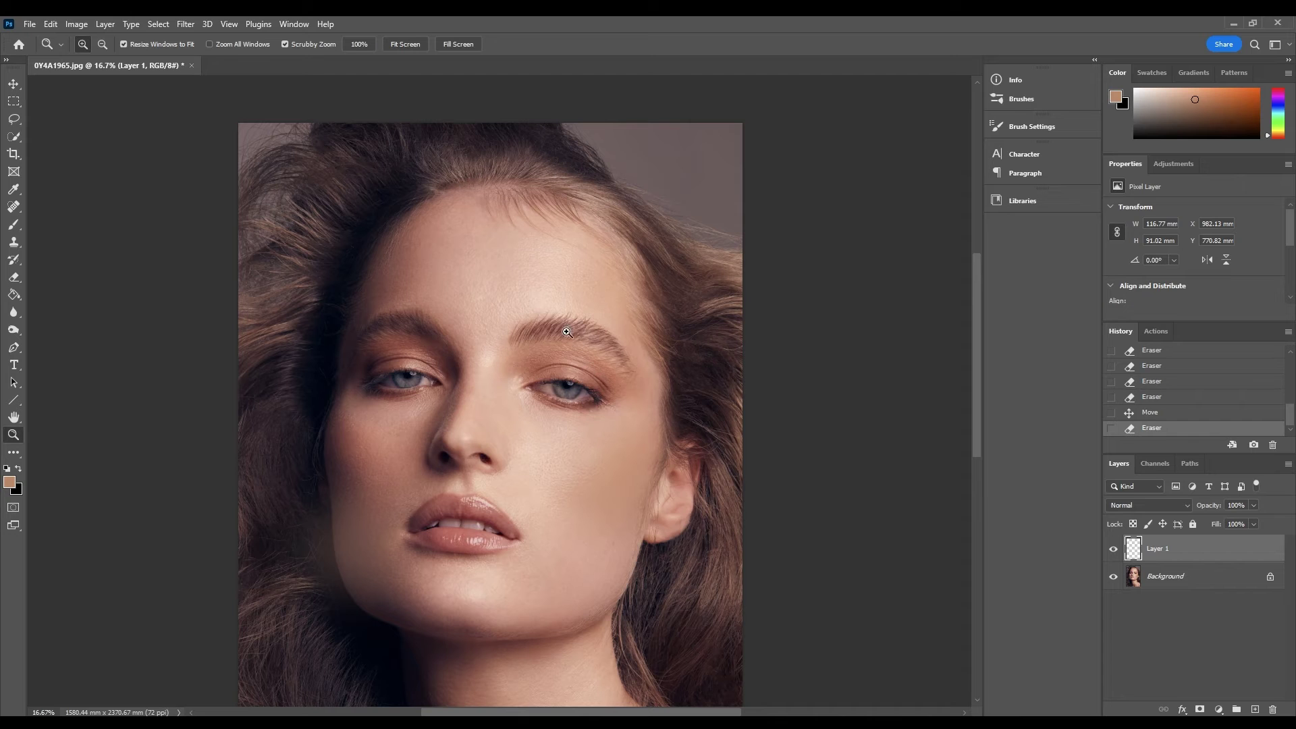
# Erase the remaining traces around the pasted catchlight along the upper lash line and over the iris
pyautogui.moveTo(579, 371); pyautogui.dragTo(584, 375)
pyautogui.click(577, 397)
pyautogui.press('e')
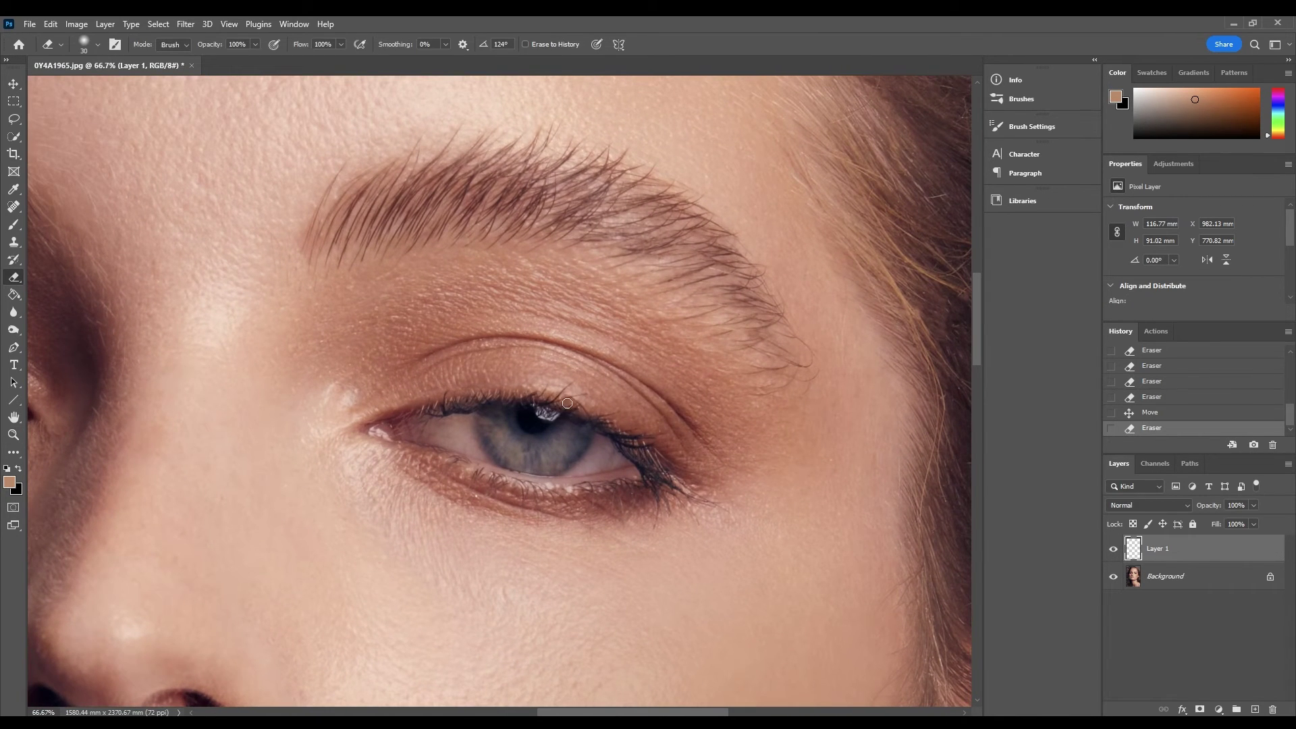
pyautogui.click(531, 400)
pyautogui.press('z')
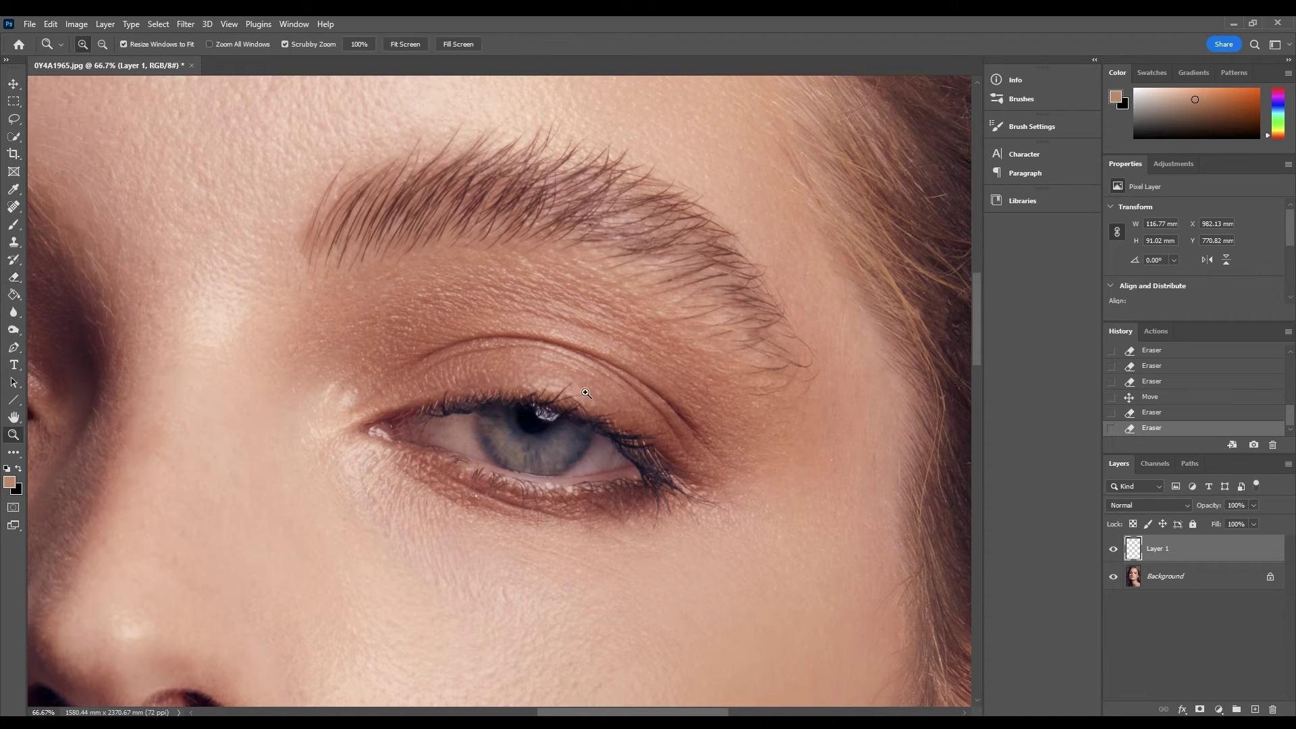
pyautogui.rightClick(569, 387)
pyautogui.click(596, 404)
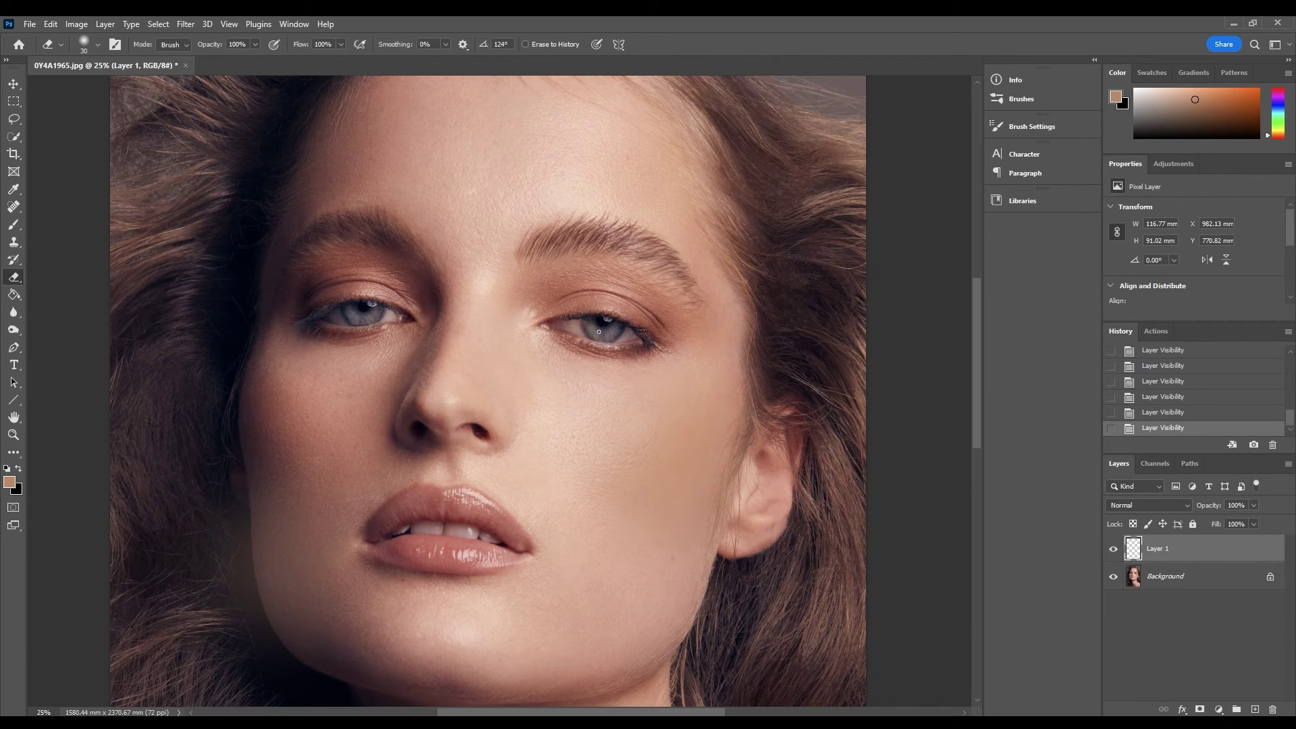
pyautogui.click(599, 332)
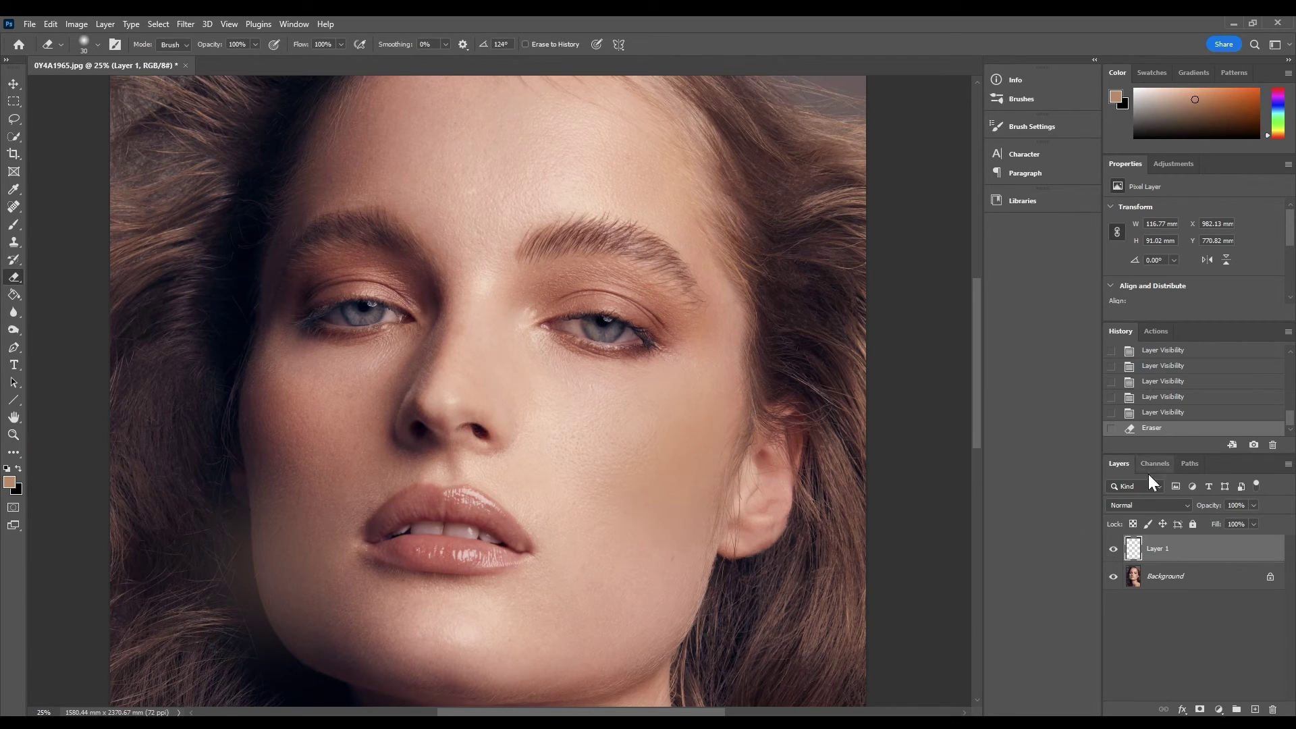
# Compare the portrait with and without the pasted catchlight layer, both close up and at a wider view
pyautogui.click(1113, 548)
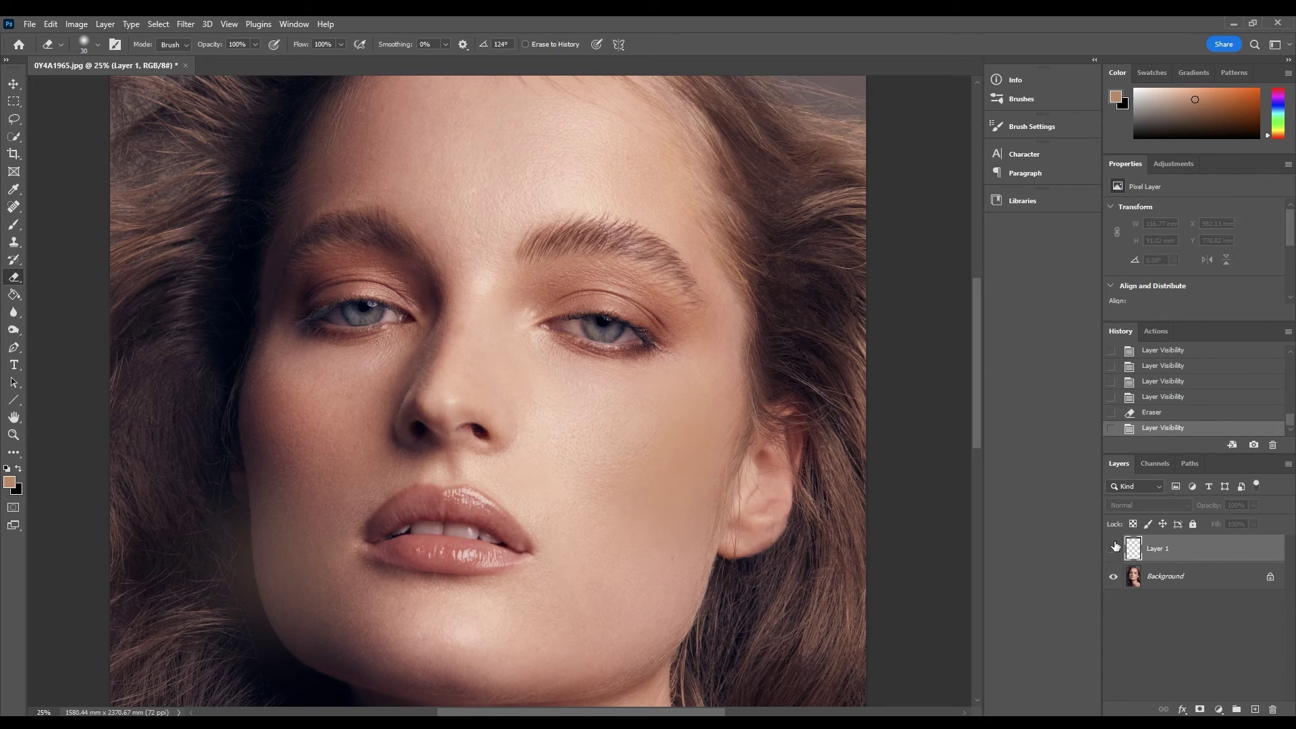
pyautogui.click(1113, 548)
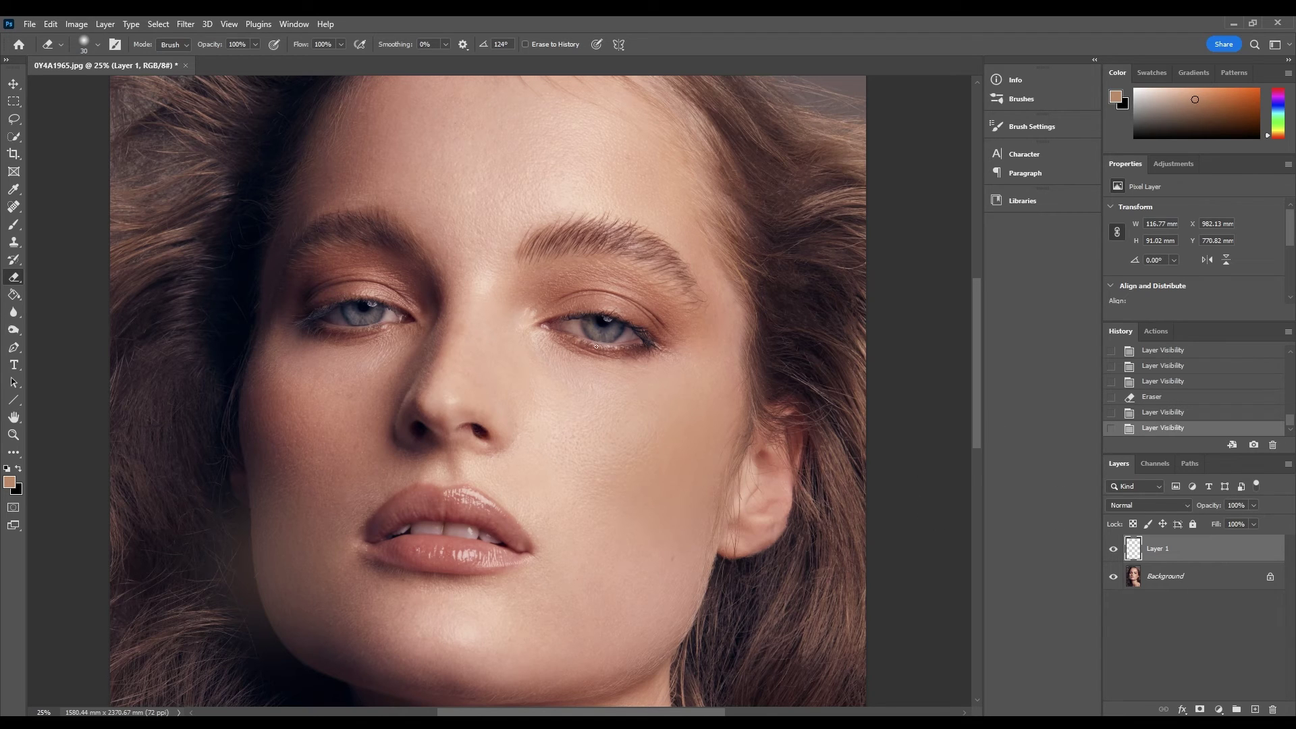
pyautogui.click(1114, 548)
pyautogui.click(1113, 548)
pyautogui.click(14, 434)
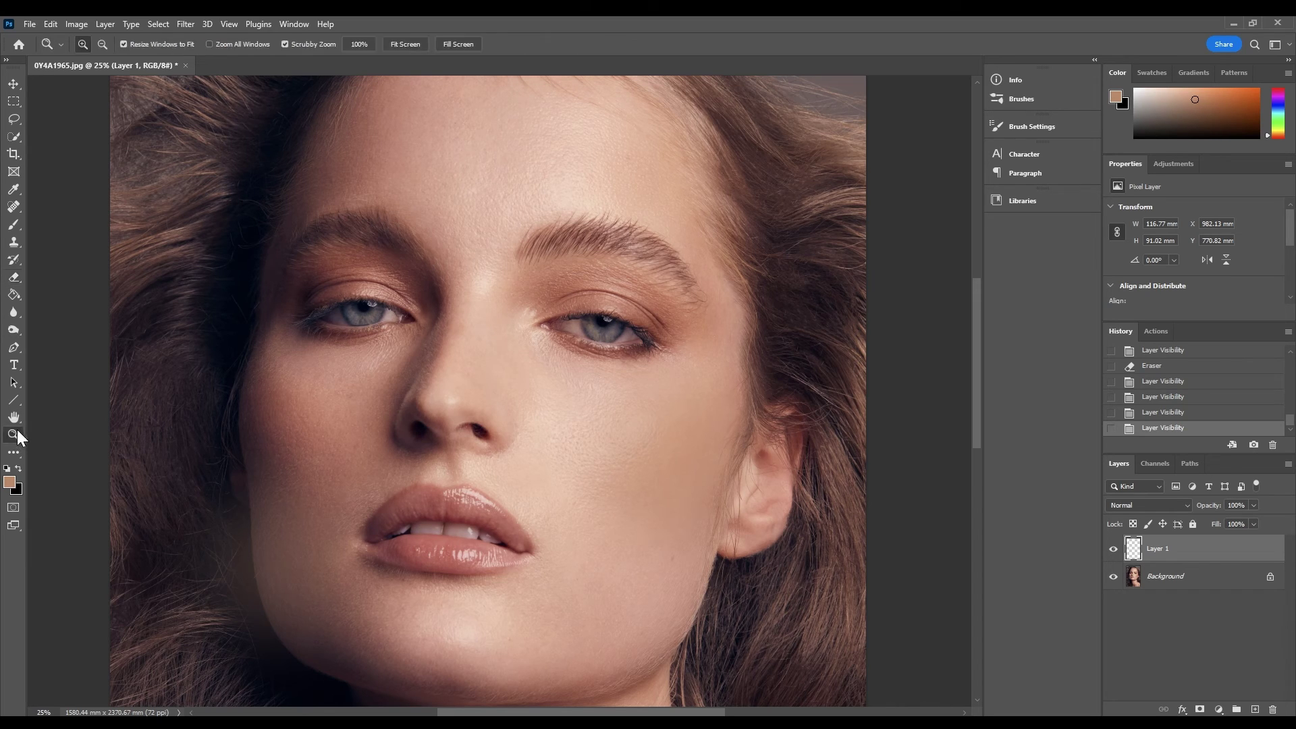
pyautogui.rightClick(613, 335)
pyautogui.click(638, 407)
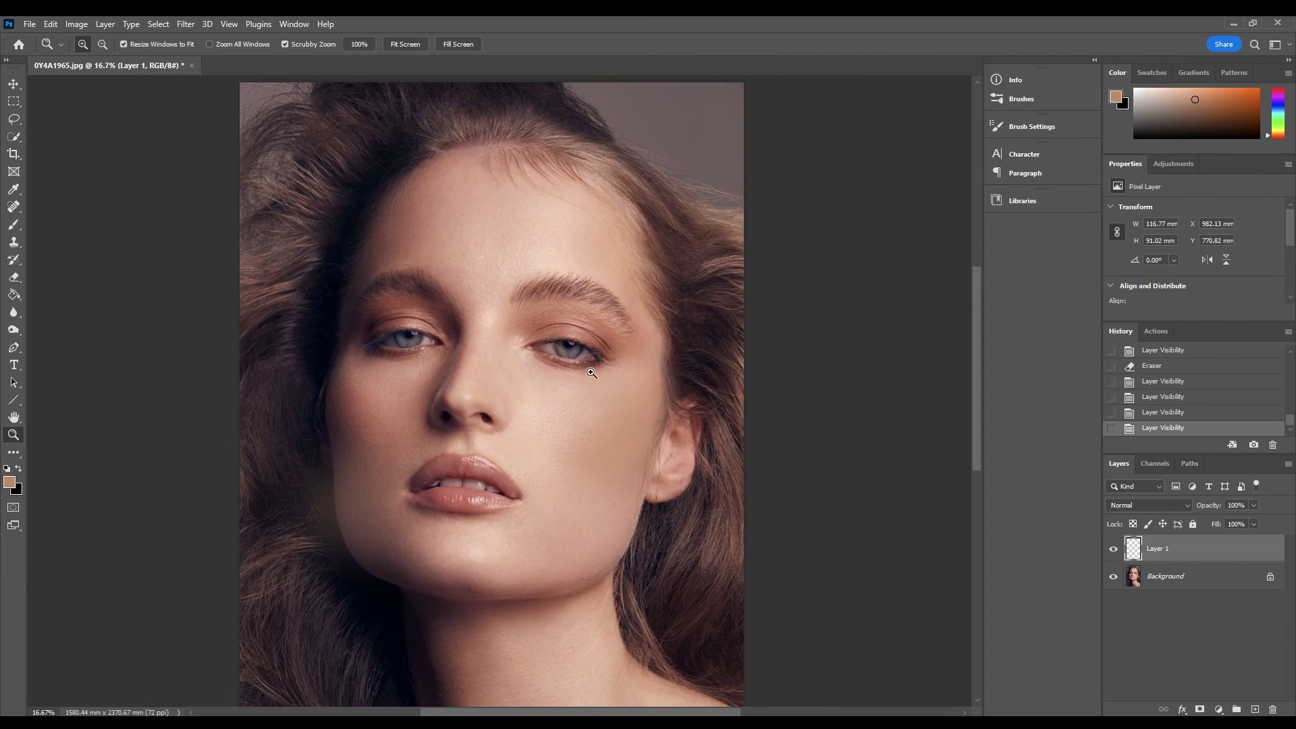
pyautogui.rightClick(597, 368)
pyautogui.click(975, 420)
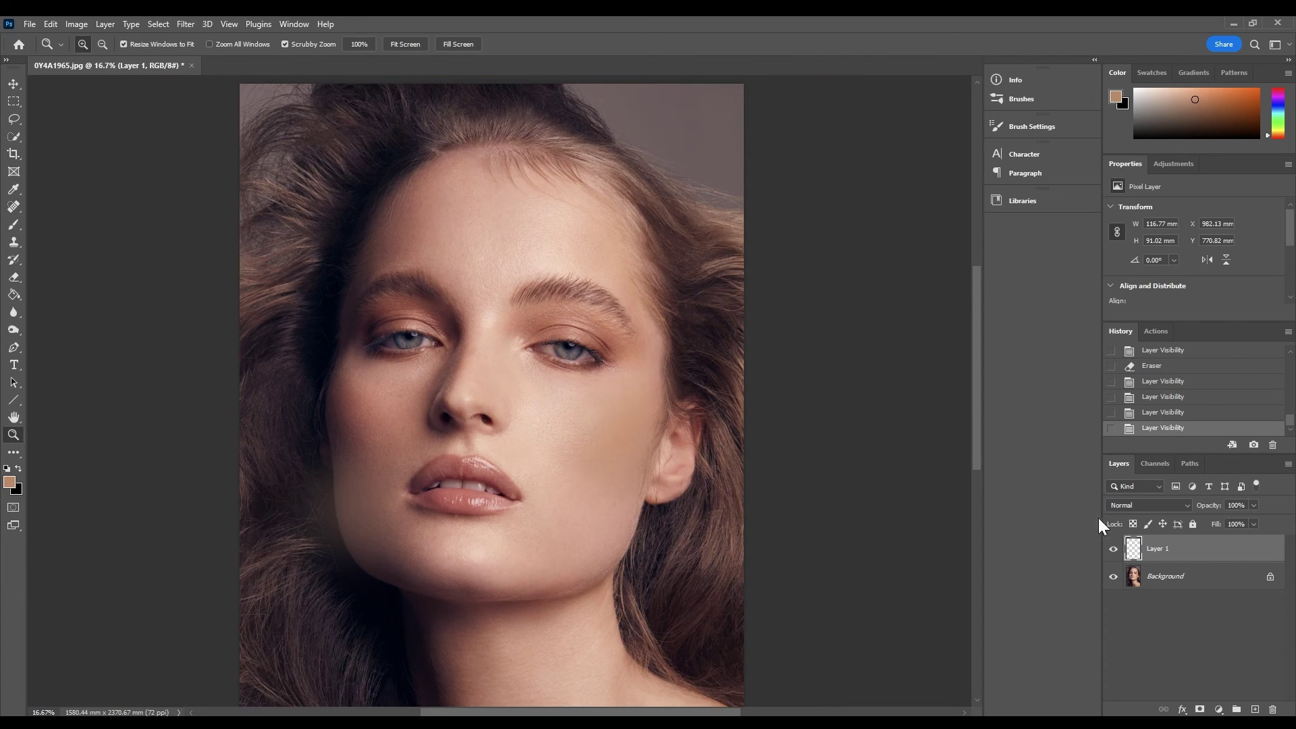
pyautogui.click(1113, 549)
pyautogui.click(1114, 549)
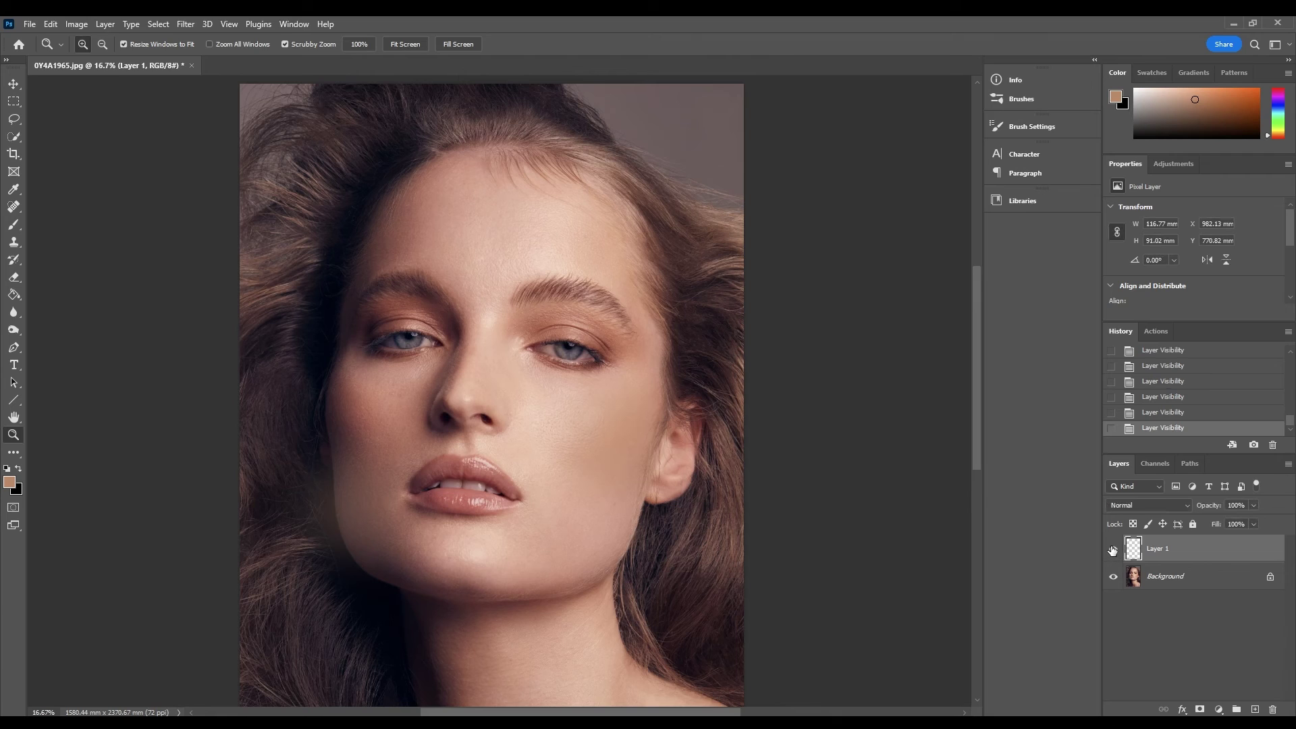